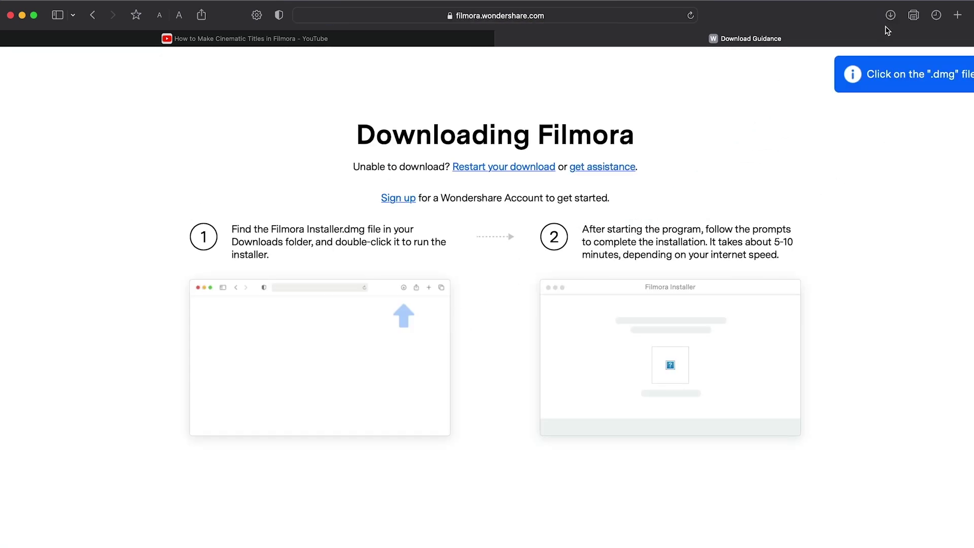
- Install Filmora from the downloaded .dmg installer after accepting the license agreement
left_click(891, 16)
double_click(874, 73)
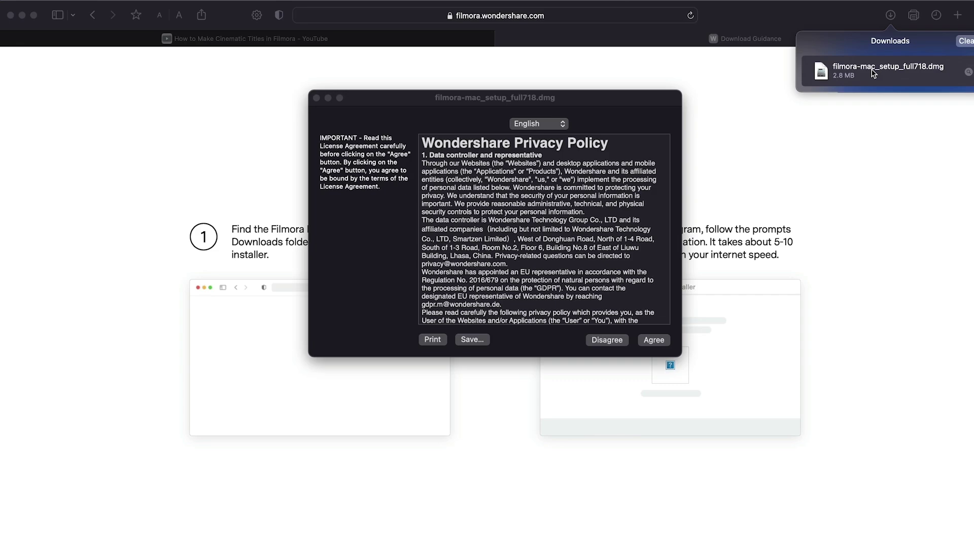
left_click(654, 340)
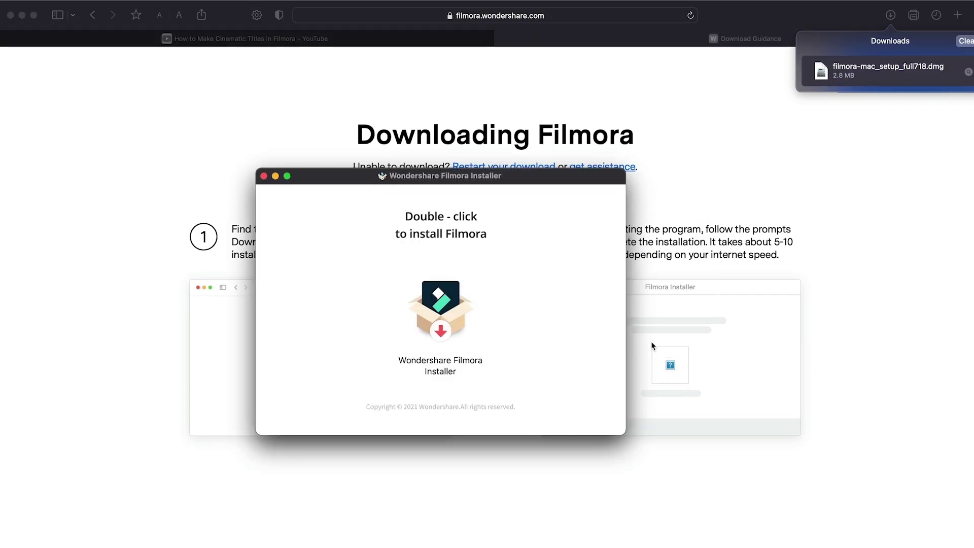
double_click(438, 304)
left_click(495, 234)
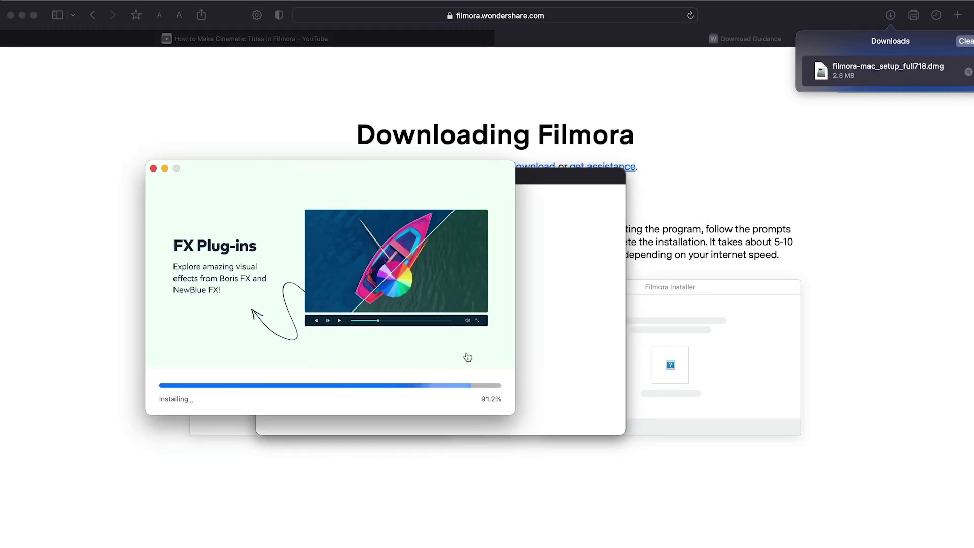
left_click_drag(263, 174, 405, 203)
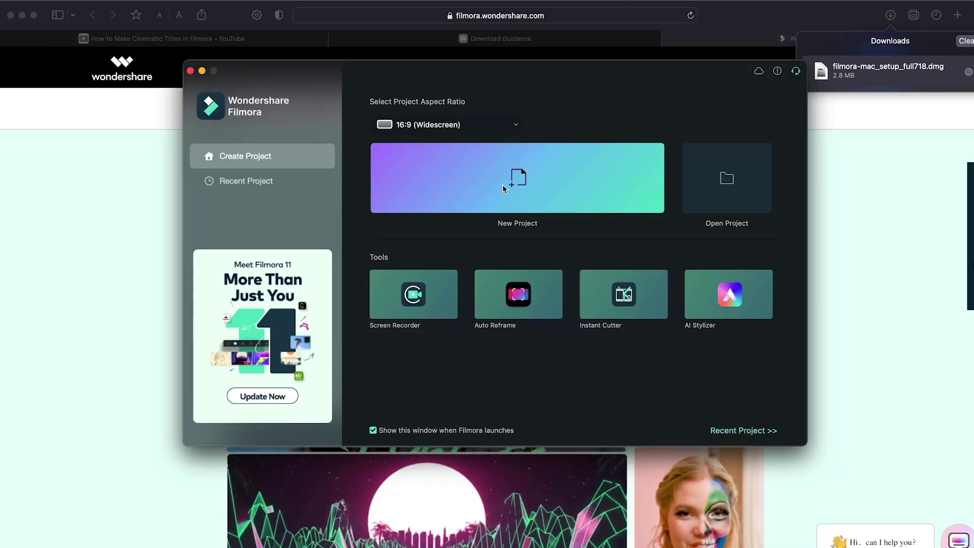
- Start a new project, place the Default Title above the music, and open its settings
left_click(503, 184)
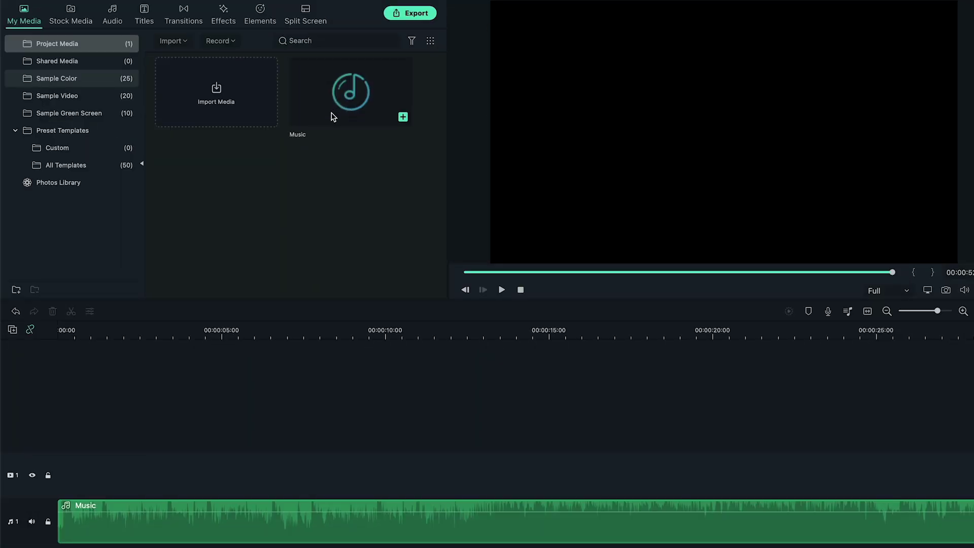
left_click(145, 15)
left_click(76, 133)
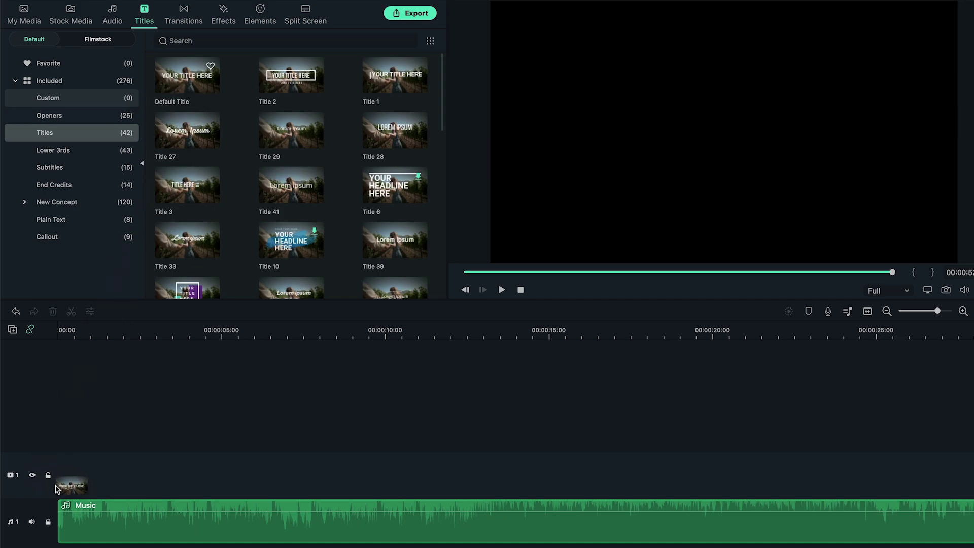
left_click_drag(56, 489, 61, 482)
double_click(129, 473)
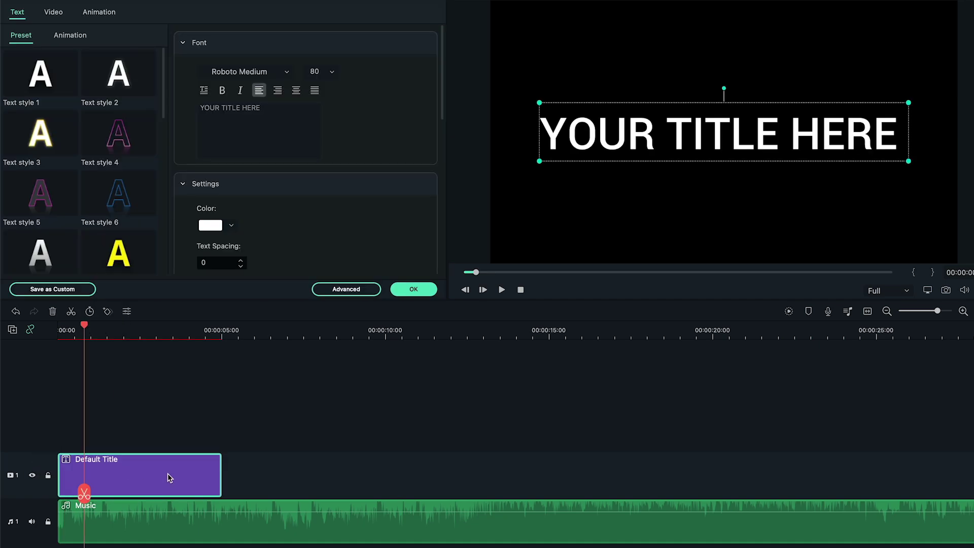
- In the advanced title editor, use Gilligan Shutter size 50 with the Evaporate animation
left_click(346, 290)
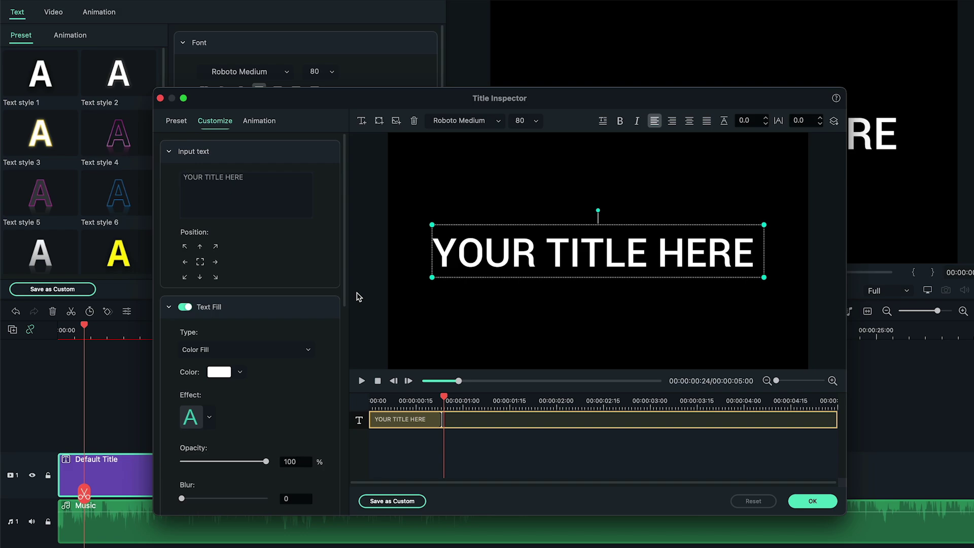
left_click(466, 121)
scroll(461, 266, "down", 5)
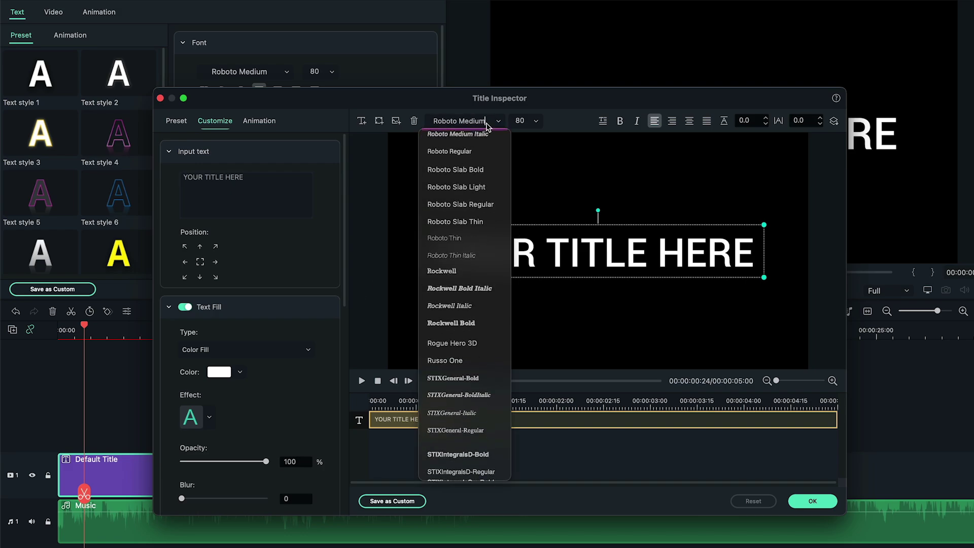
scroll(461, 266, "down", 5)
left_click(460, 199)
type("I don't really know what comes next")
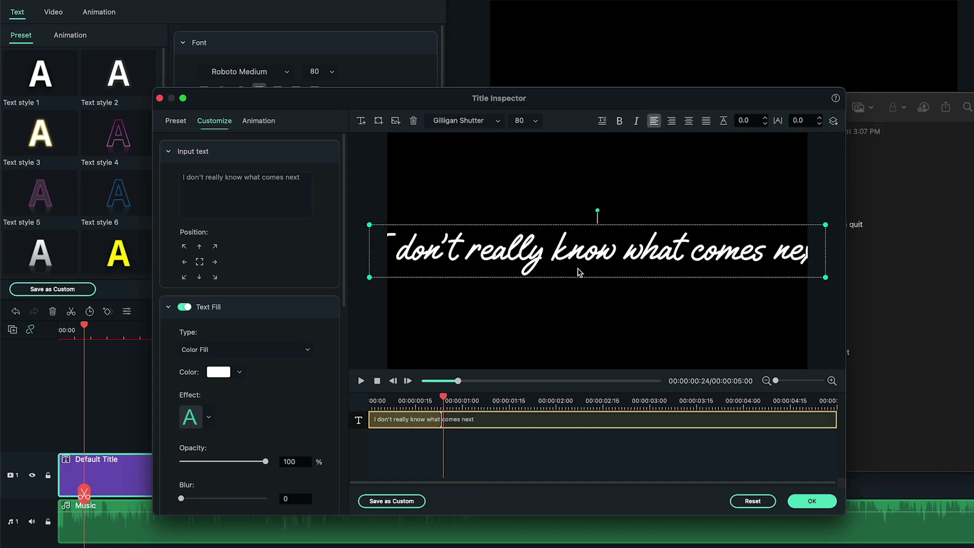
left_click(524, 207)
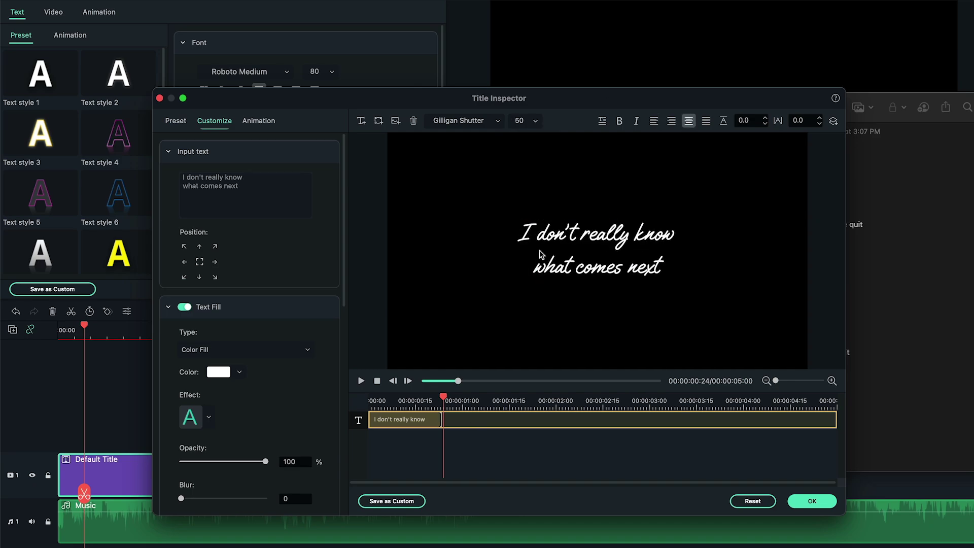
left_click(259, 123)
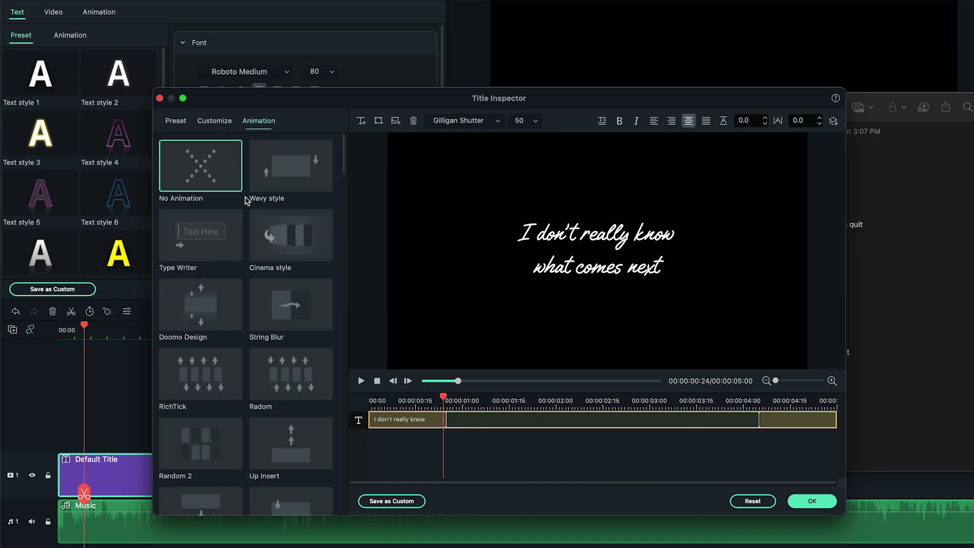
scroll(251, 267, "down", 5)
scroll(258, 305, "down", 5)
scroll(267, 327, "down", 5)
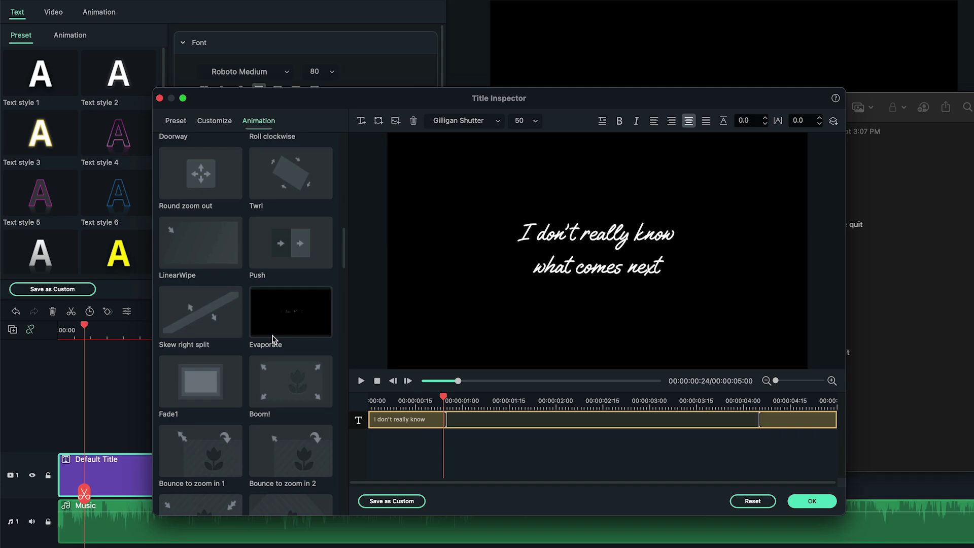
left_click(303, 322)
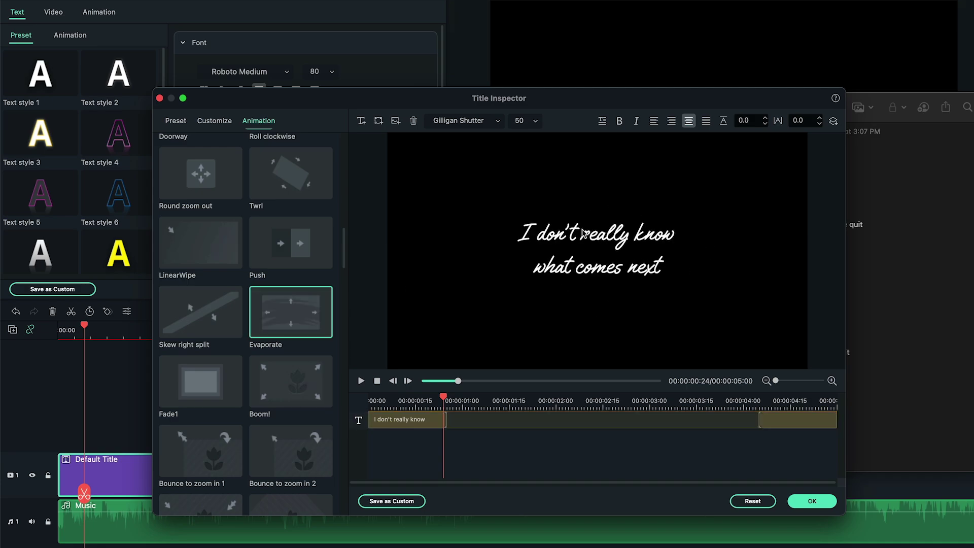
left_click(812, 502)
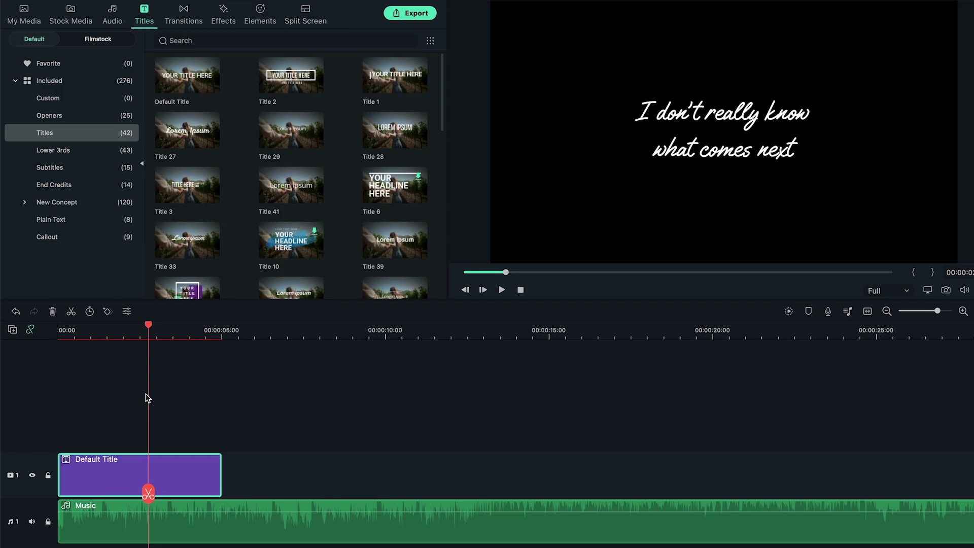
- Trim the title clip to the playhead and paste copies of it along the track
left_click_drag(219, 466, 145, 466)
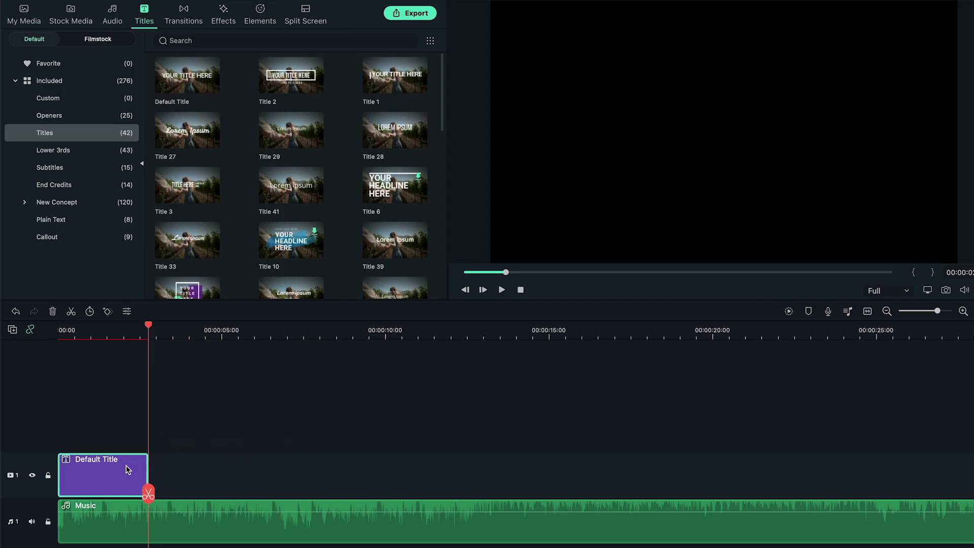
right_click(126, 465)
left_click(152, 387)
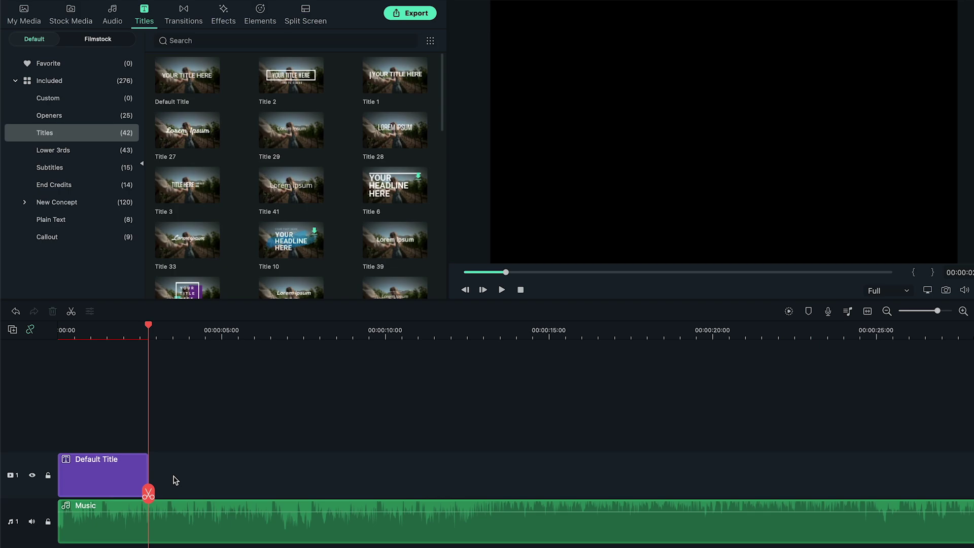
key("ctrl+v")
key("ctrl+v")
key("ctrl+v")
key("ctrl+v")
key("ctrl+v")
key("ctrl+v")
key("ctrl+v")
key("ctrl+v")
key("ctrl+v")
key("ctrl+v")
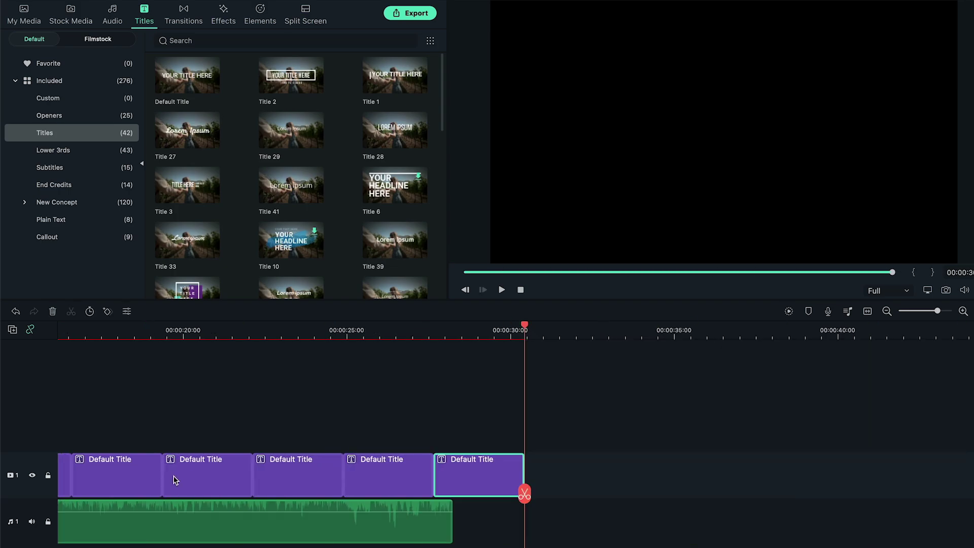
- Edit the second title's lyric text and shorten that clip
left_click(466, 272)
double_click(218, 483)
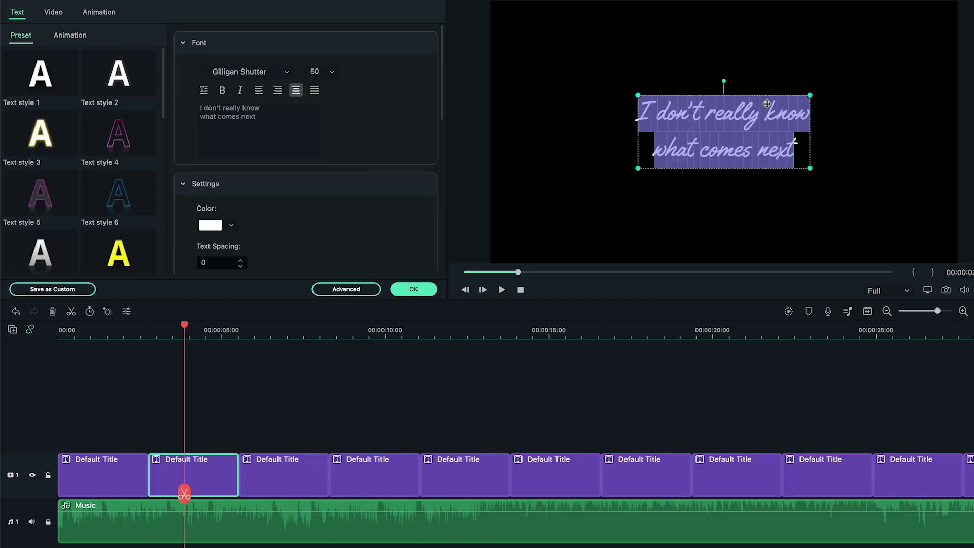
type("I'm just best")
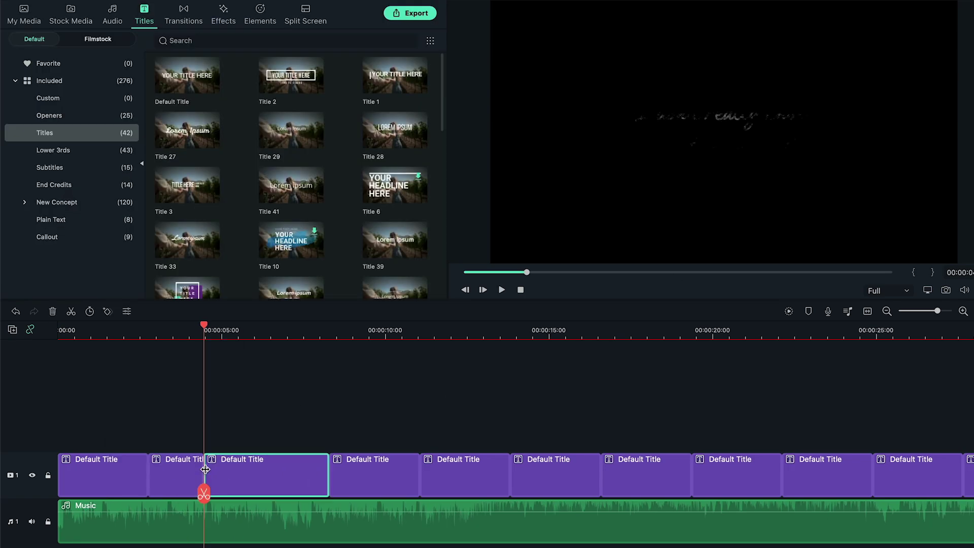
type("even though I")
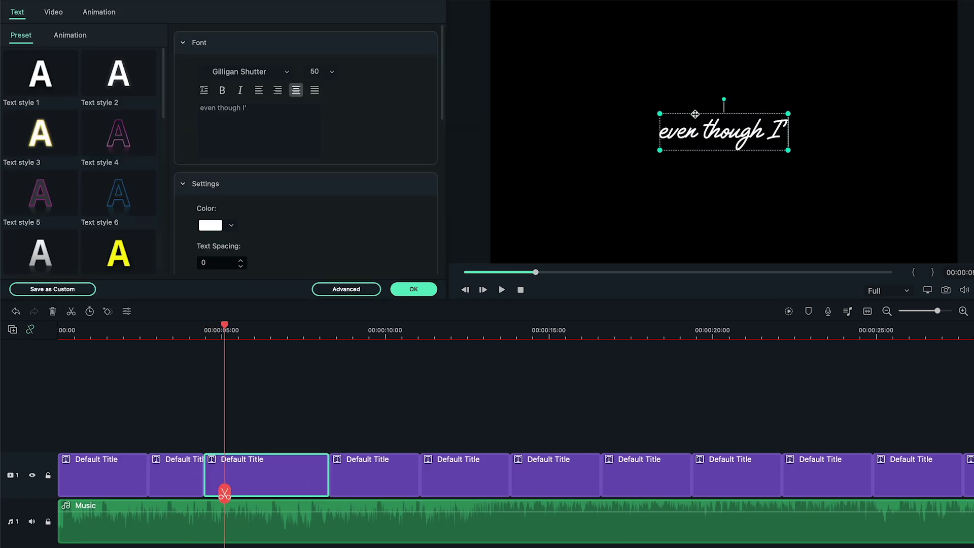
type("d out")
left_click_drag(327, 473, 287, 473)
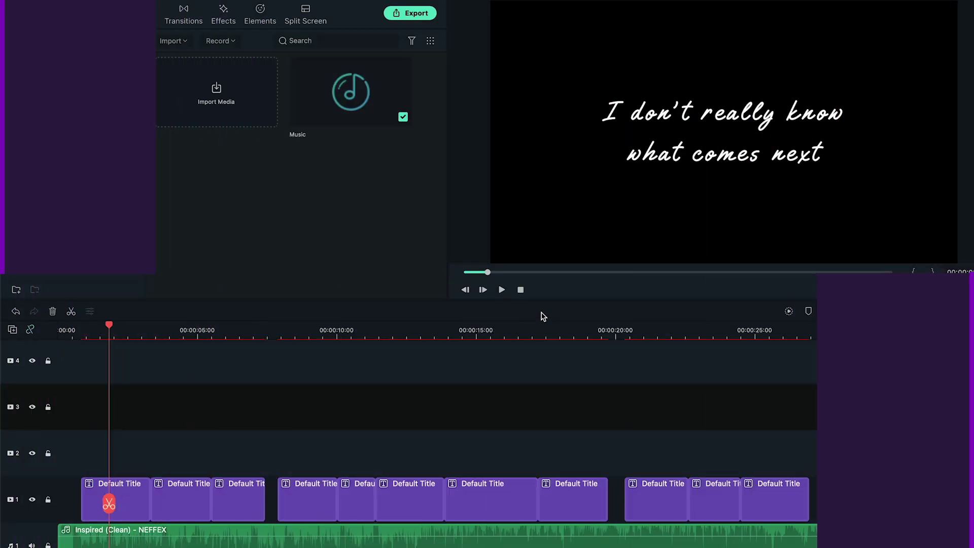
- Play back the lyrics, then add the Water effect above the lyric titles
left_click(502, 289)
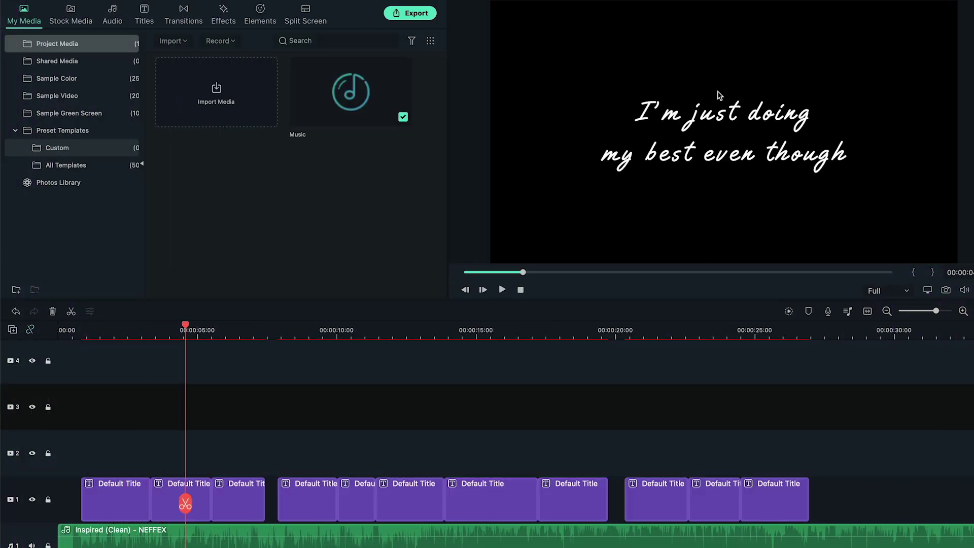
left_click(230, 22)
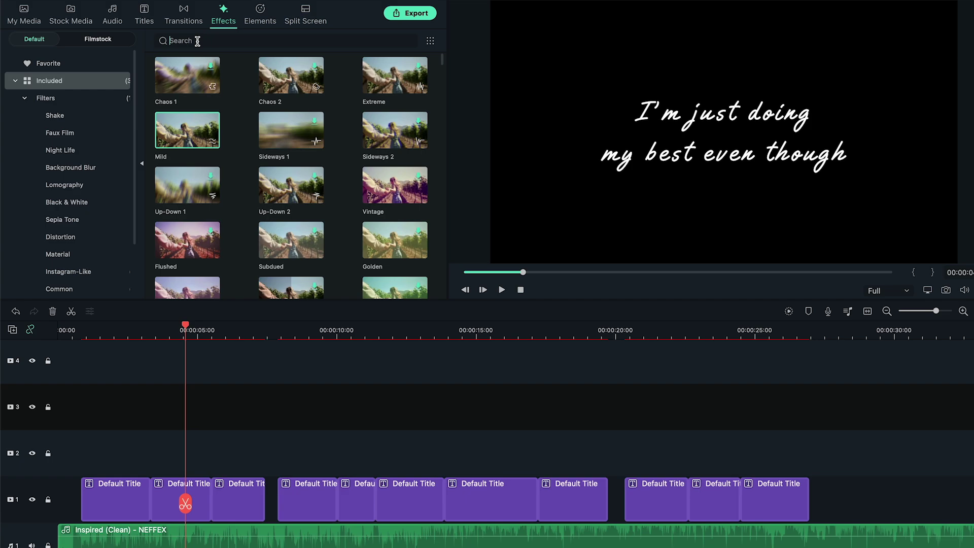
left_click(197, 42)
type("water")
left_click_drag(335, 89, 88, 448)
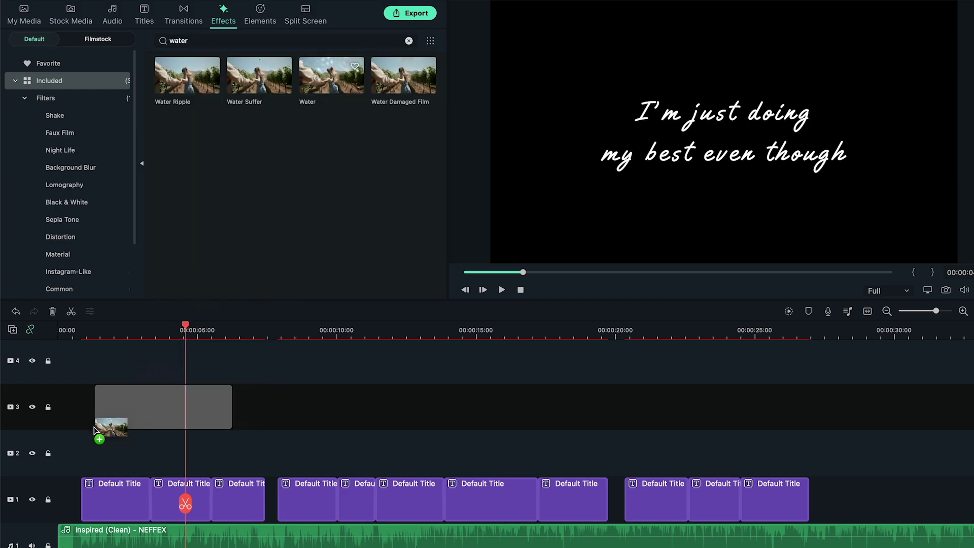
- Add the Mild effect above Water and stretch both layers across all lyric titles
left_click(198, 41)
key("ctrl+a")
key("BackSpace")
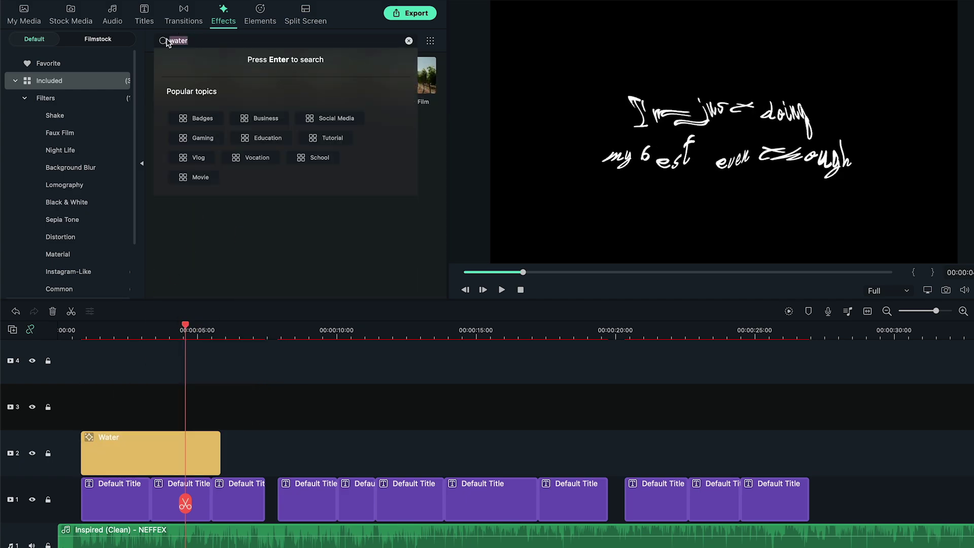
type("mild")
left_click_drag(187, 76, 92, 404)
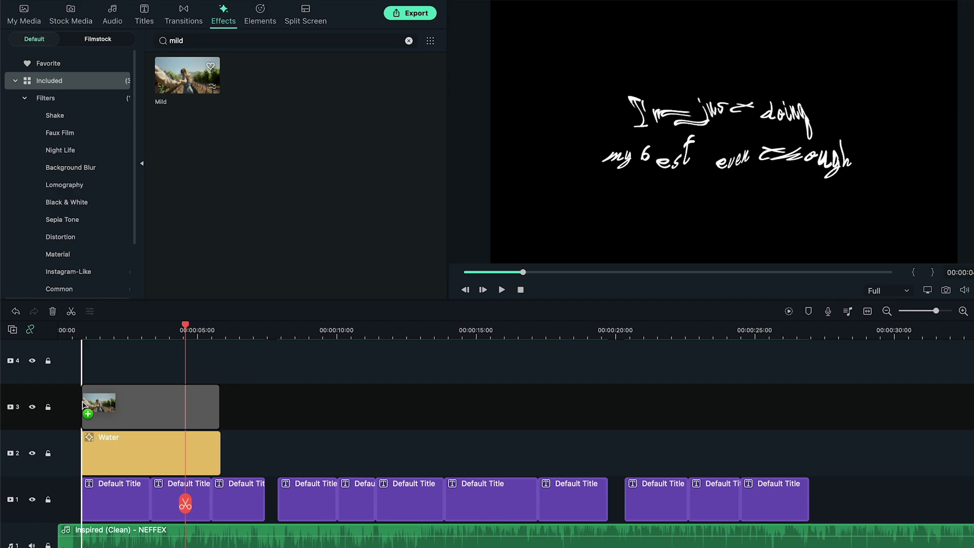
left_click_drag(219, 407, 808, 421)
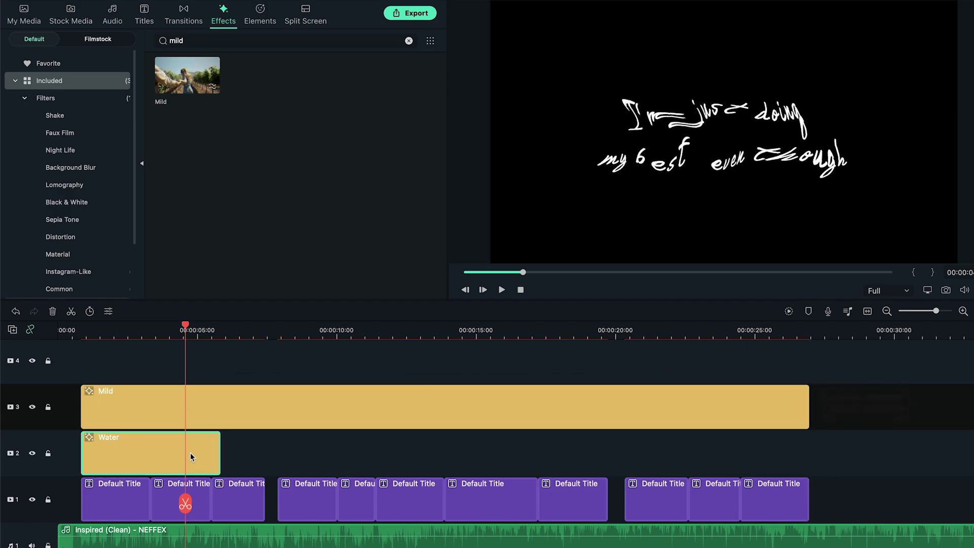
left_click_drag(221, 453, 809, 452)
left_click(139, 329)
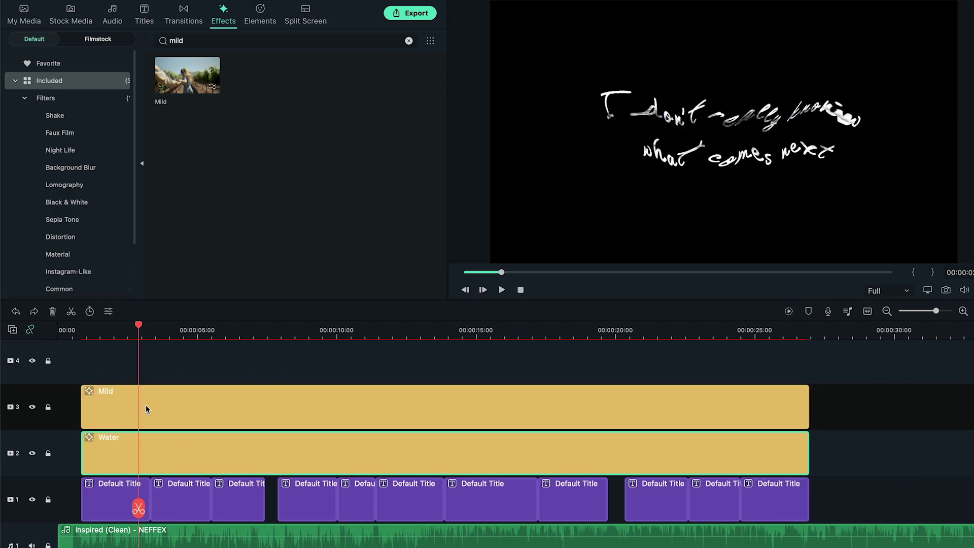
- Set the Water effect to Emboss 0.10 and Steps 1, then play the result
double_click(212, 456)
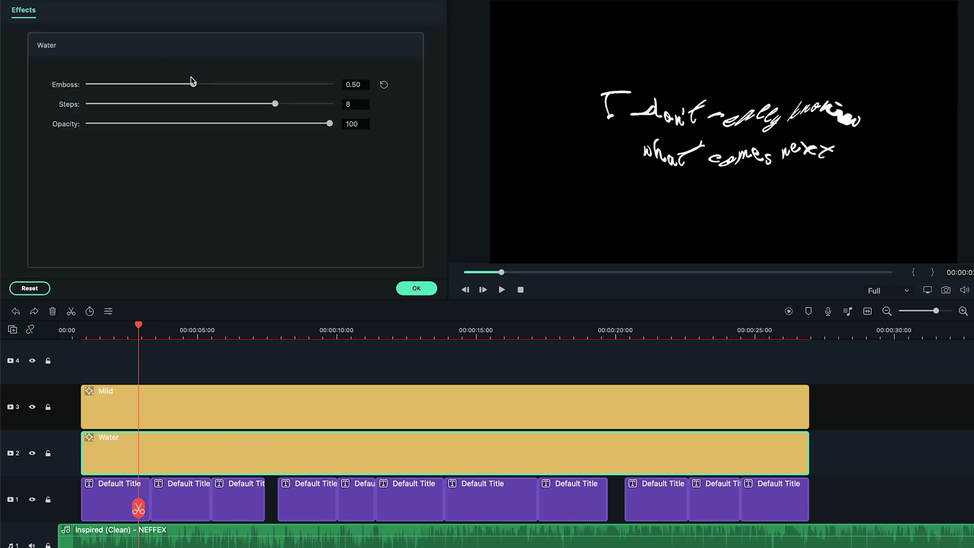
left_click_drag(192, 84, 32, 102)
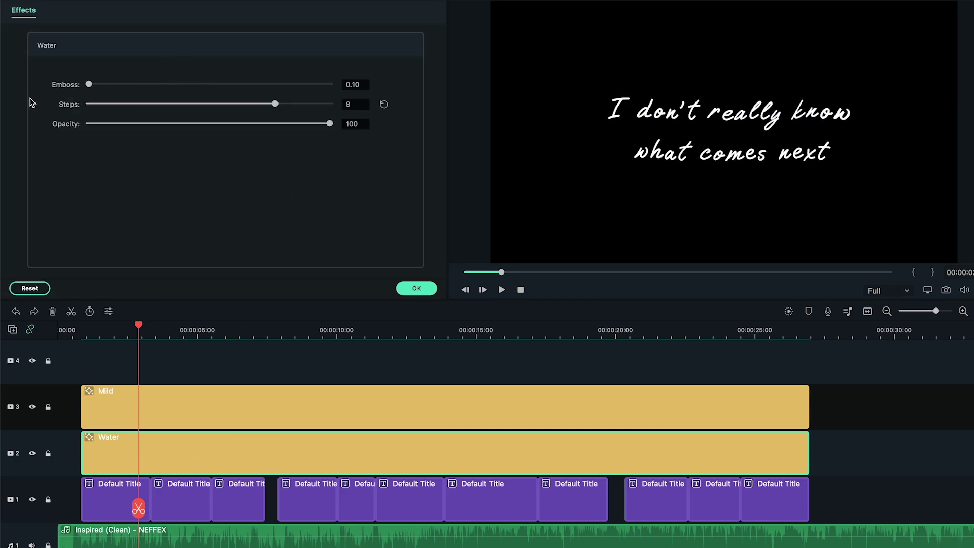
left_click(92, 104)
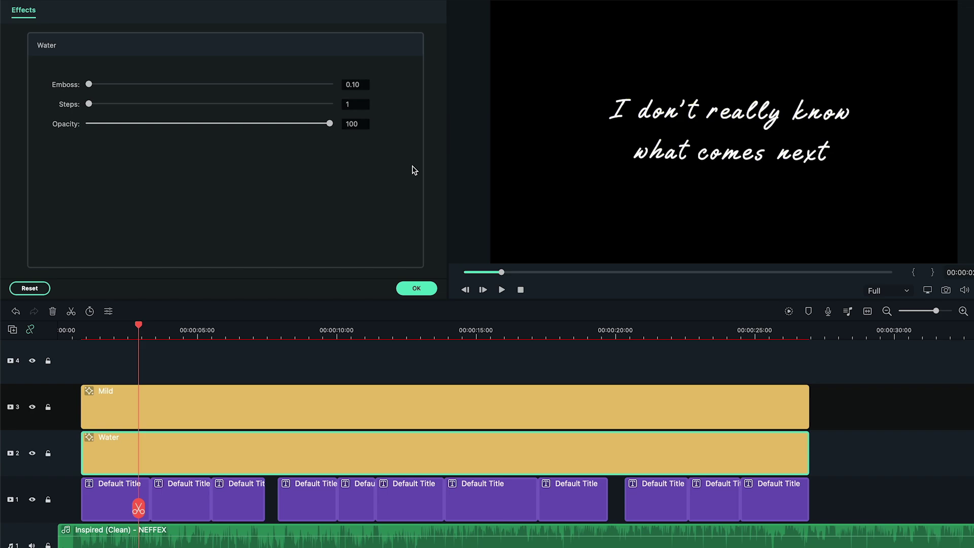
left_click(417, 289)
key("space")
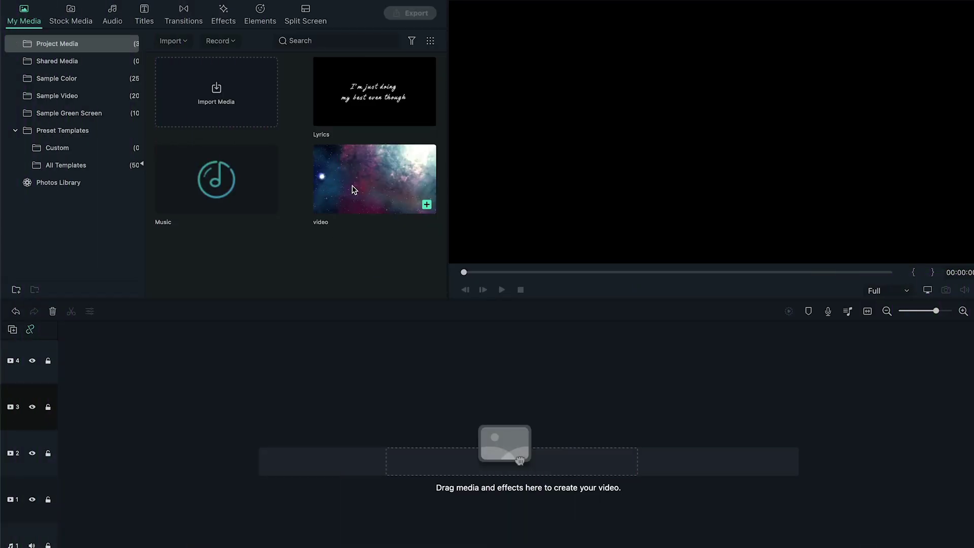
- Stack the Lyrics clip over the nebula video and give it the Screen blending mode
mouse_move(240, 328)
left_mouse_down()
mouse_move(78, 500)
mouse_move(62, 499)
left_mouse_up()
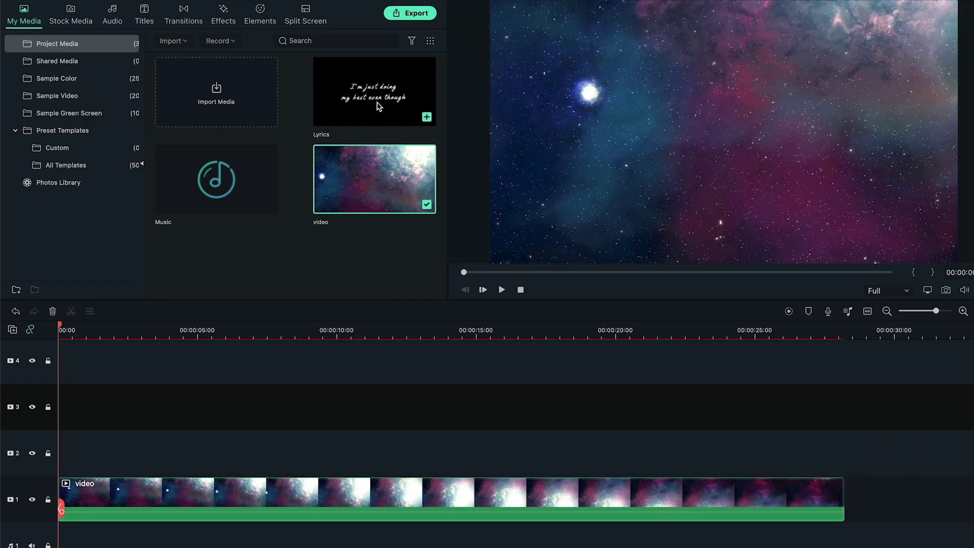
left_click_drag(378, 107, 61, 456)
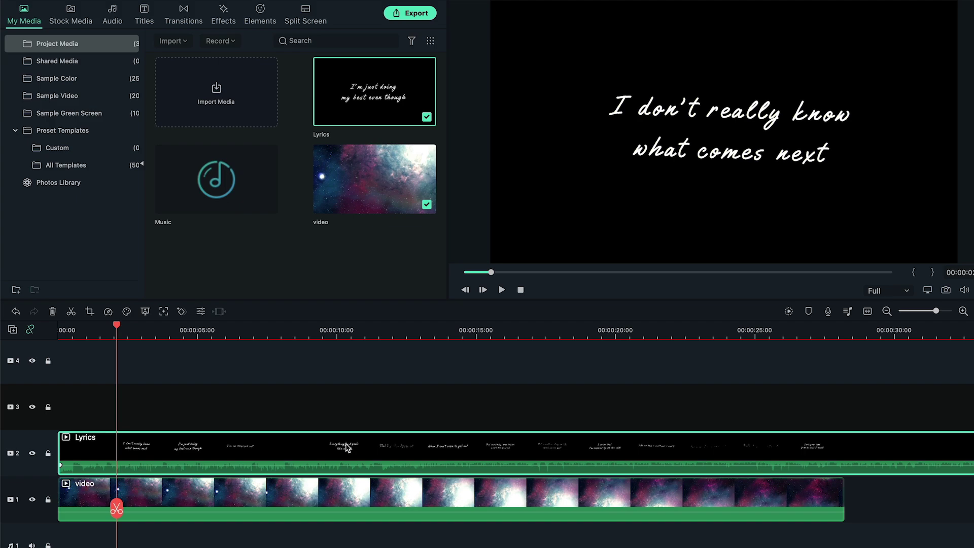
double_click(347, 447)
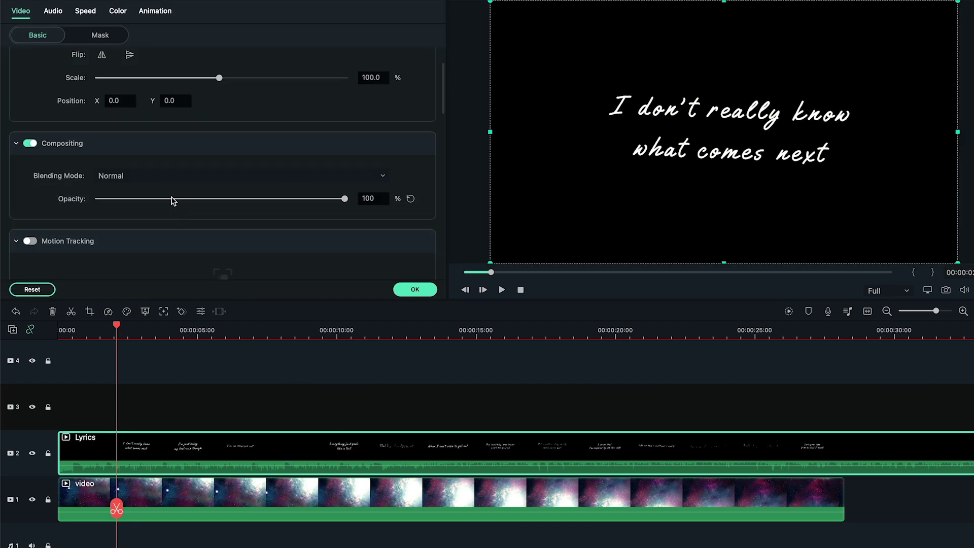
scroll(152, 190, "up", 2)
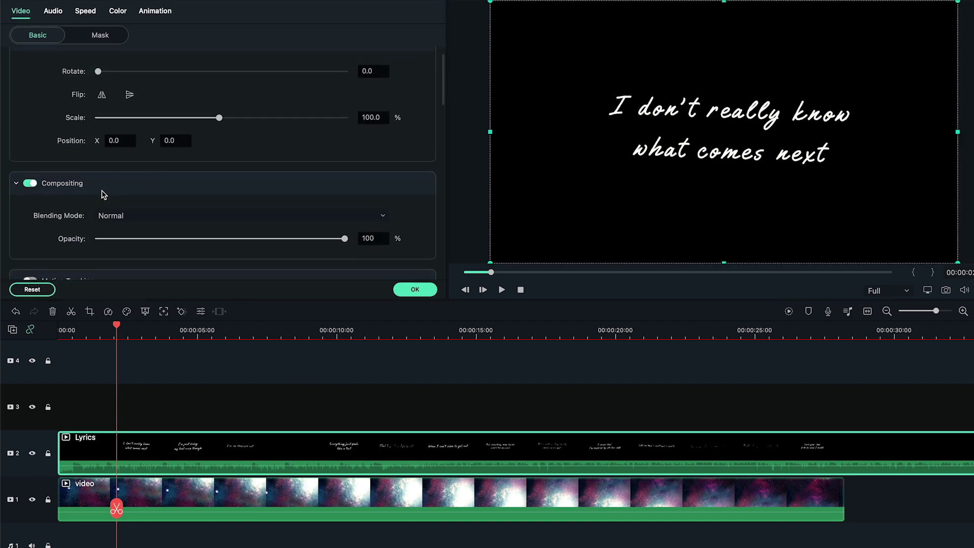
left_click(133, 216)
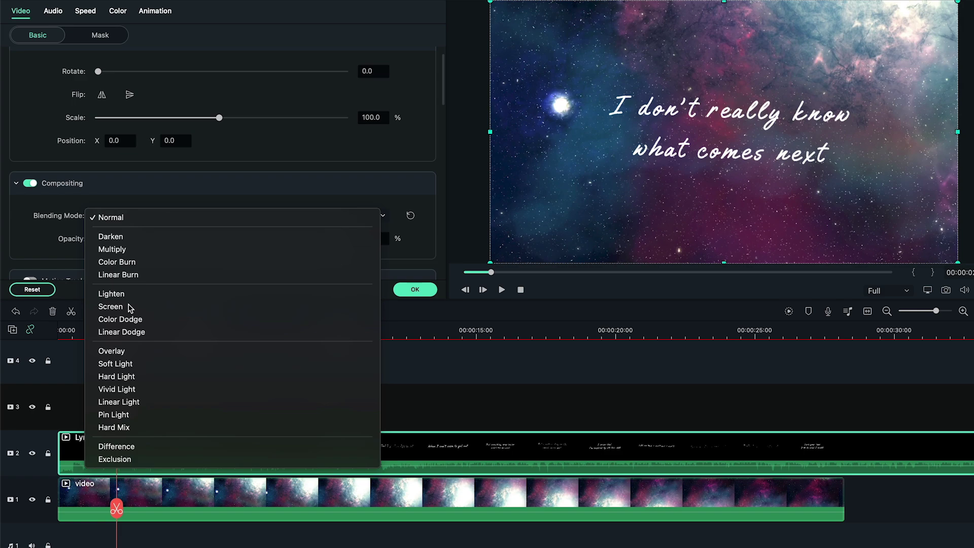
left_click(129, 307)
- Lower the nebula video's opacity to 50% and confirm the property changes
left_click(258, 502)
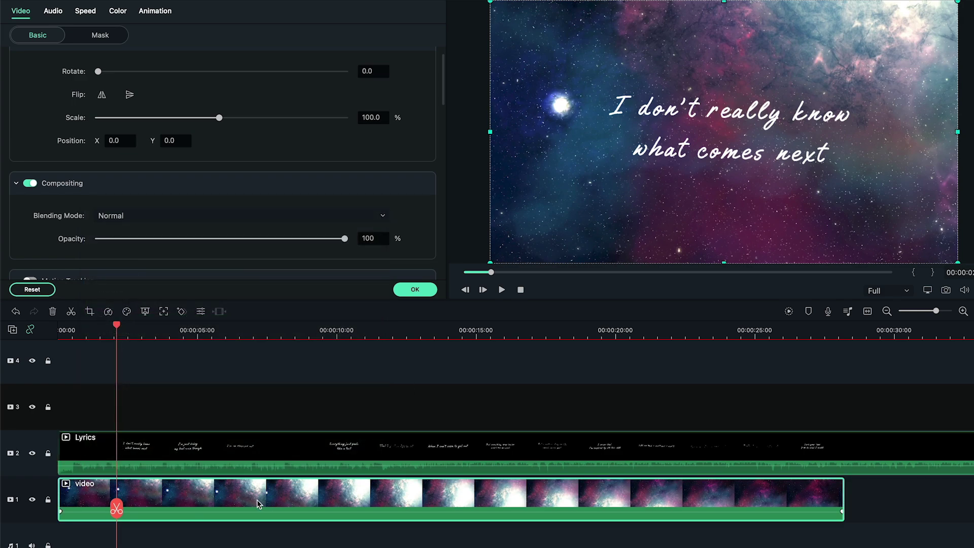
left_click(220, 239)
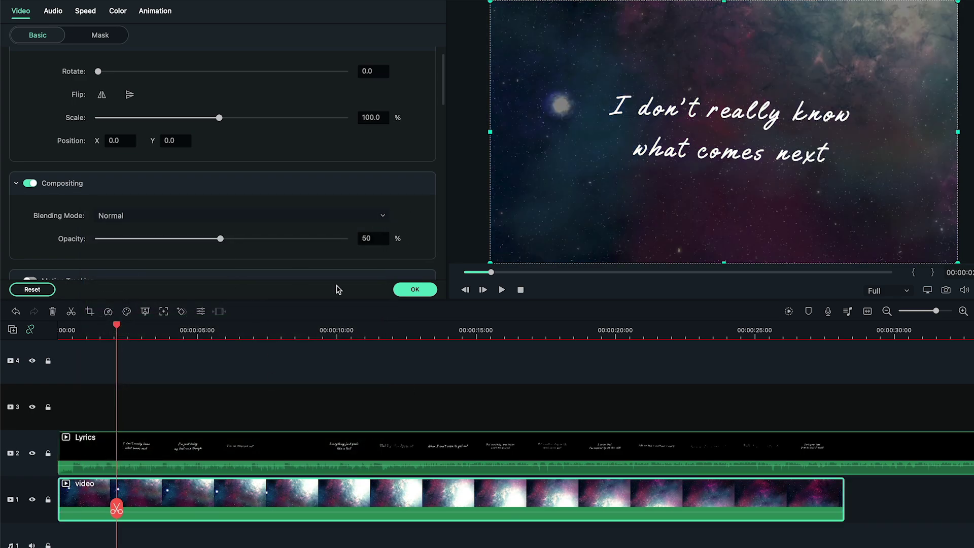
left_click(415, 289)
left_click(77, 332)
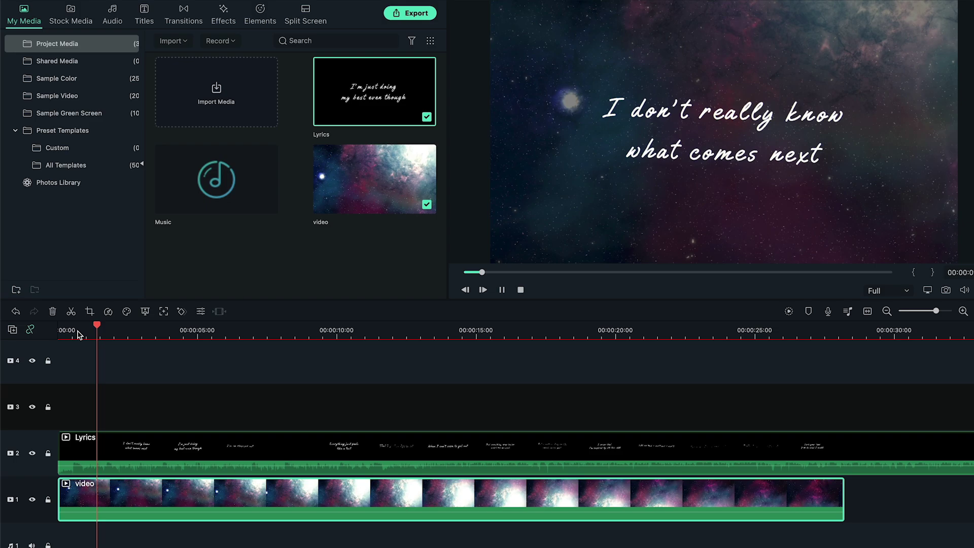